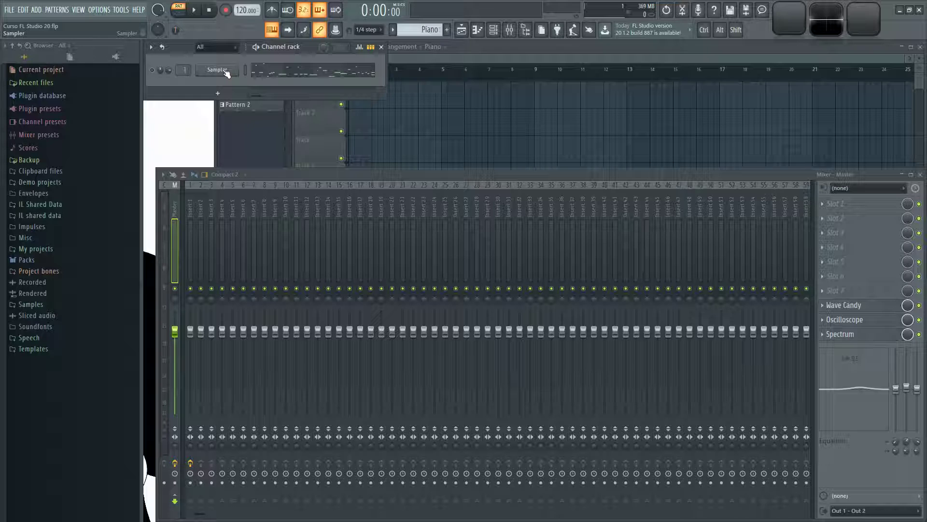
# - Insert a BooBass channel above the Sampler channel and close the mixer and playlist windows
pyautogui.rightClick(225, 71)
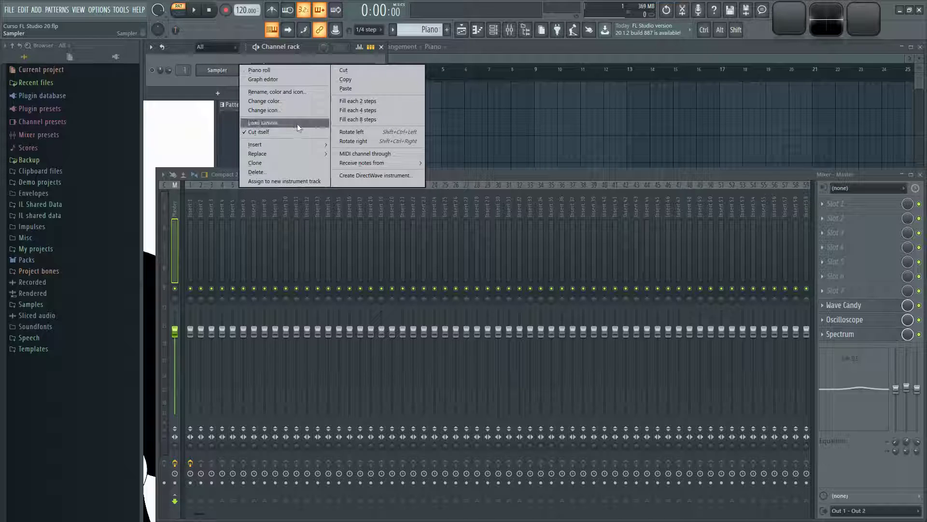
pyautogui.moveTo(307, 147)
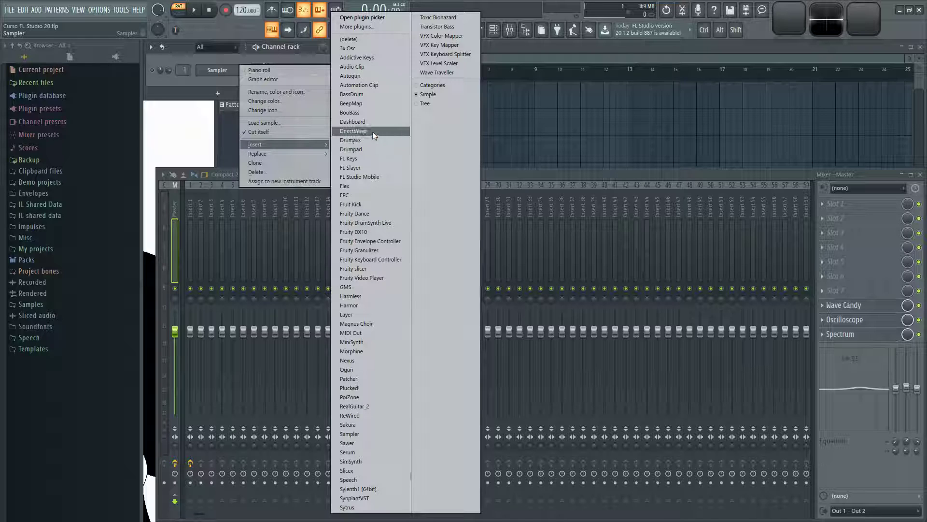
pyautogui.click(353, 114)
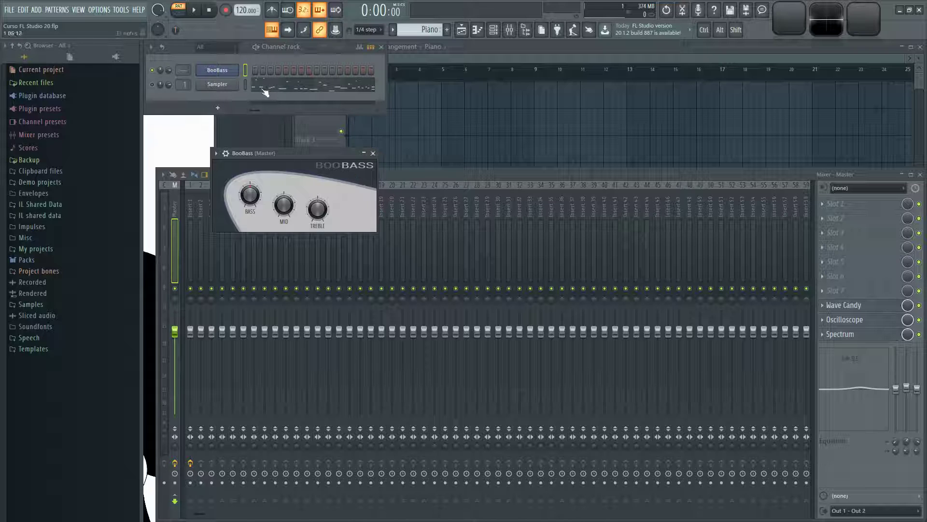
pyautogui.moveTo(284, 154); pyautogui.dragTo(311, 136)
pyautogui.click(920, 175)
pyautogui.click(921, 46)
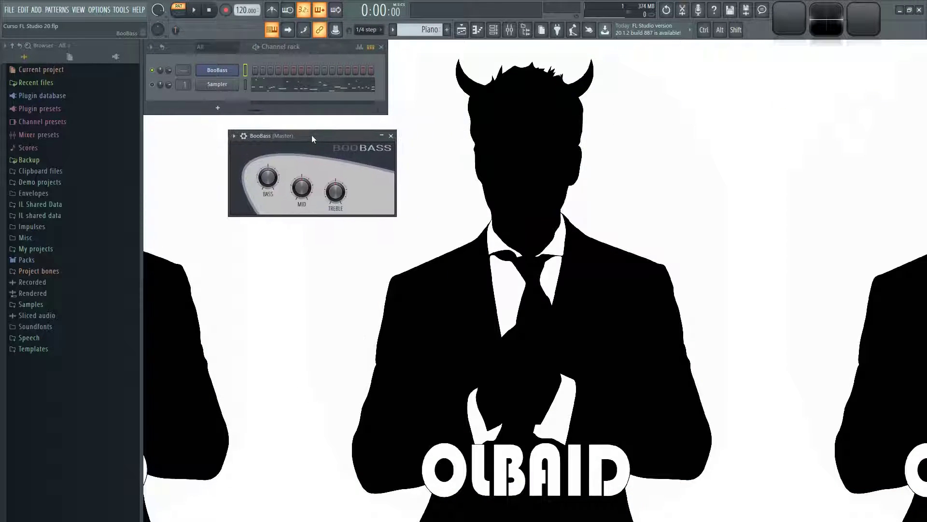
# - Copy the Sampler channel's notes and paste them into the BooBass channel
pyautogui.click(245, 83)
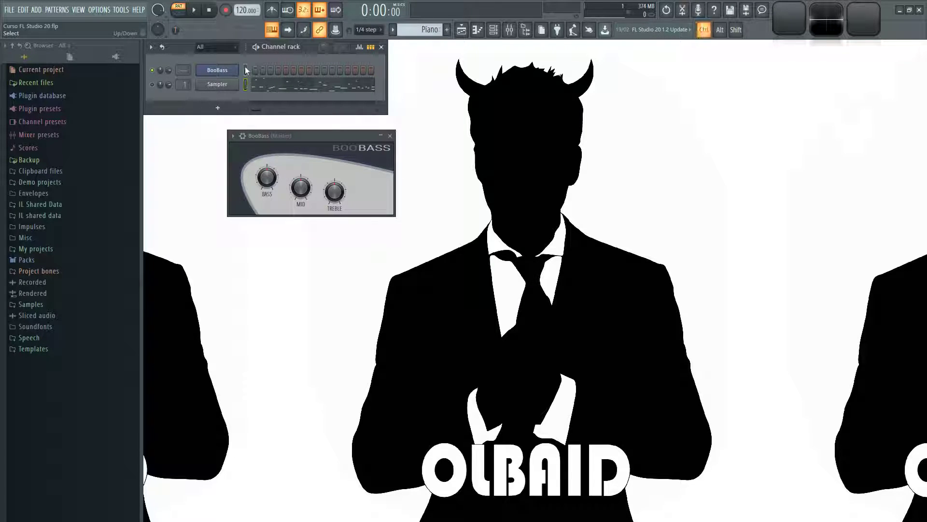
pyautogui.click(245, 70)
pyautogui.hotkey('ctrl', 'v')
pyautogui.moveTo(312, 134); pyautogui.dragTo(315, 134)
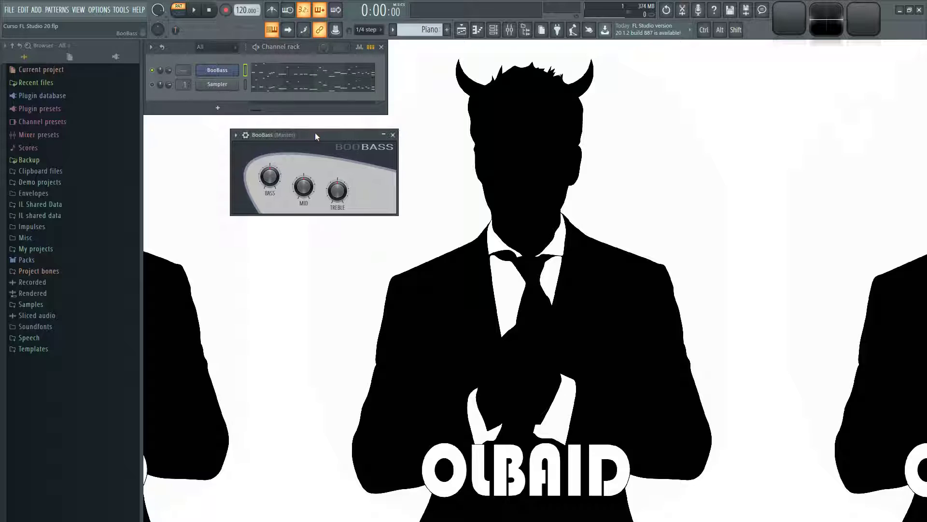
# - Play the BooBass pattern with the metronome on while viewing its notes in the piano roll
pyautogui.press('space')
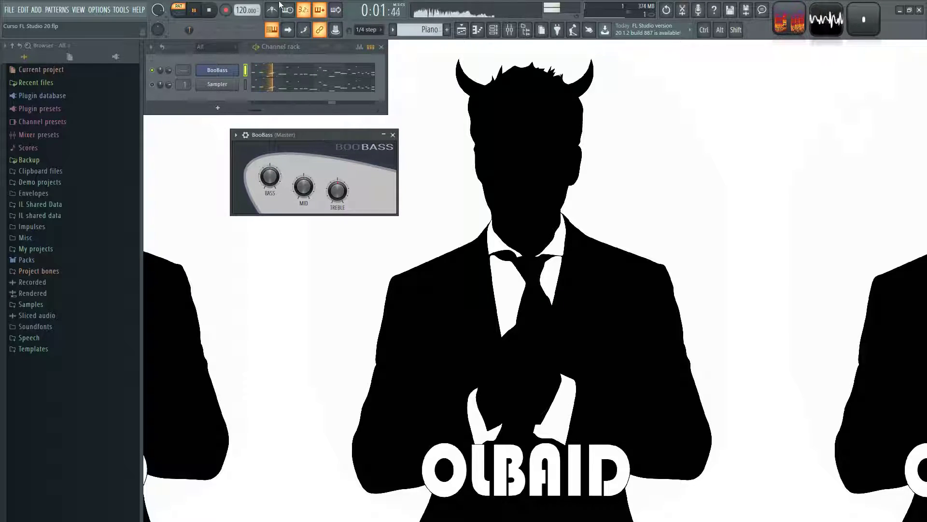
pyautogui.click(279, 10)
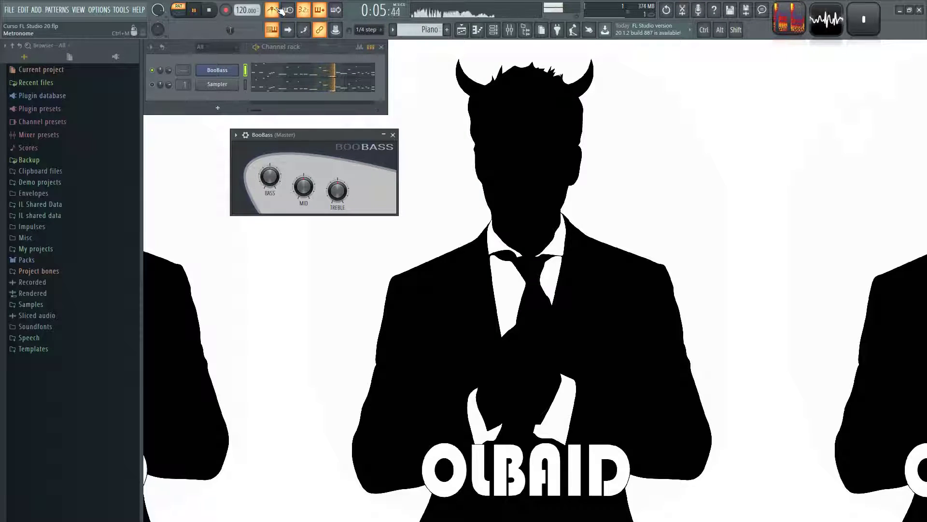
pyautogui.press('F7')
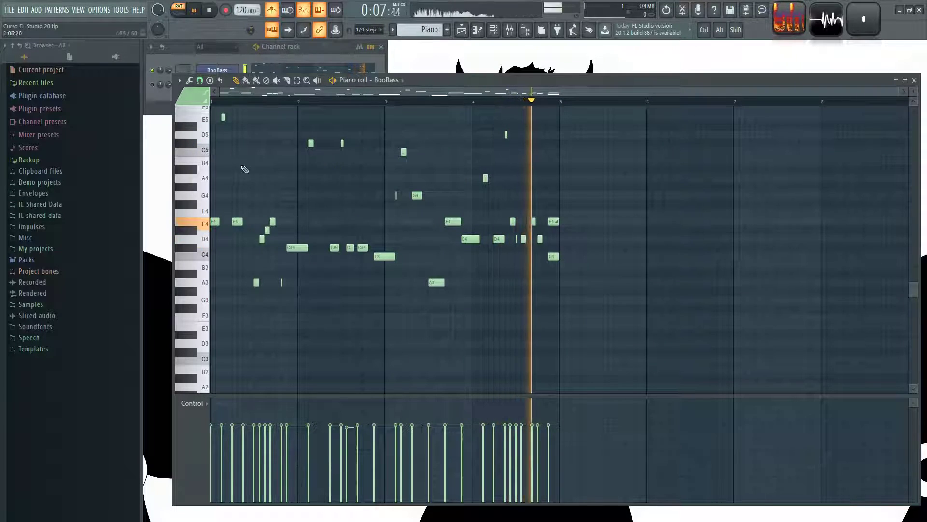
pyautogui.scroll(3, 771, 129)
pyautogui.click(917, 81)
pyautogui.press('space')
# - Play the pattern to hear BooBass while trying out its Bass and Treble knobs
pyautogui.moveTo(270, 179); pyautogui.dragTo(271, 180)
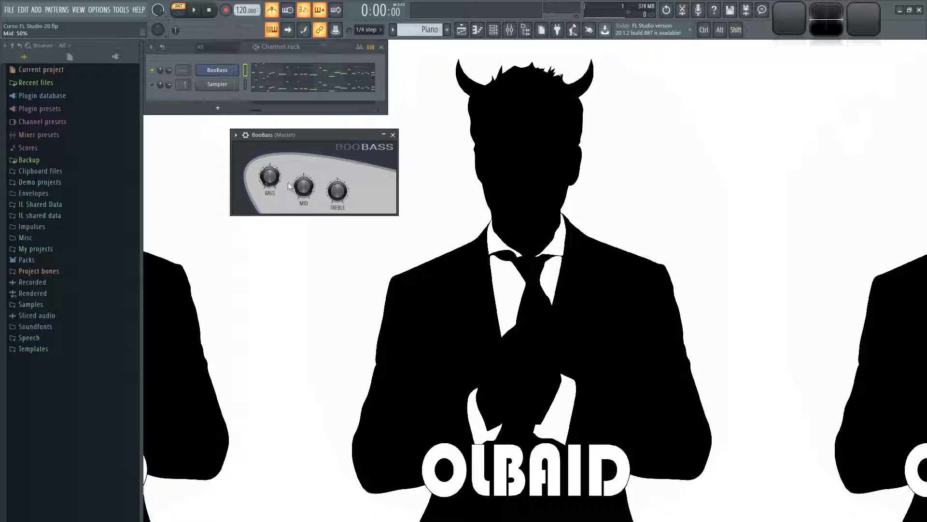
pyautogui.moveTo(336, 193); pyautogui.dragTo(337, 194)
pyautogui.press('space')
pyautogui.press('space')
pyautogui.press('space')
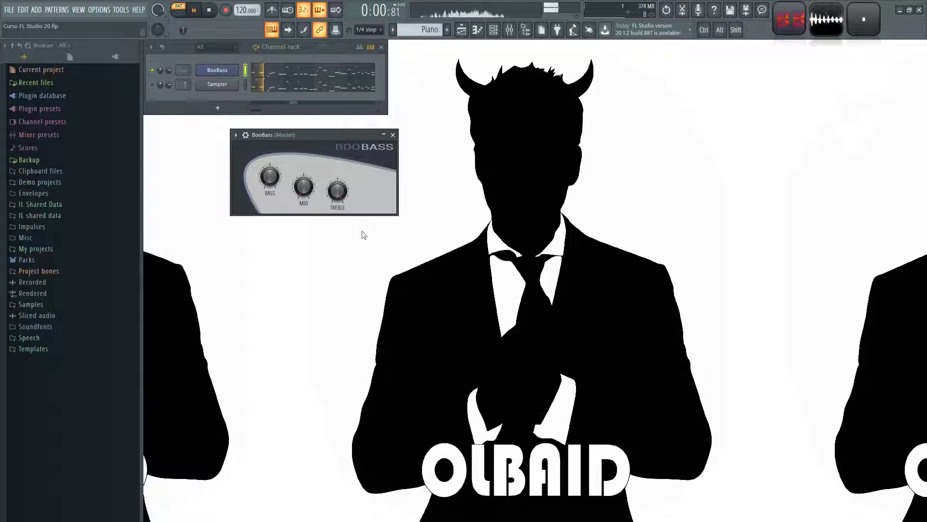
pyautogui.press('space')
# - Turn BooBass's Treble down to 0% and play the pattern
pyautogui.moveTo(341, 193); pyautogui.dragTo(333, 199)
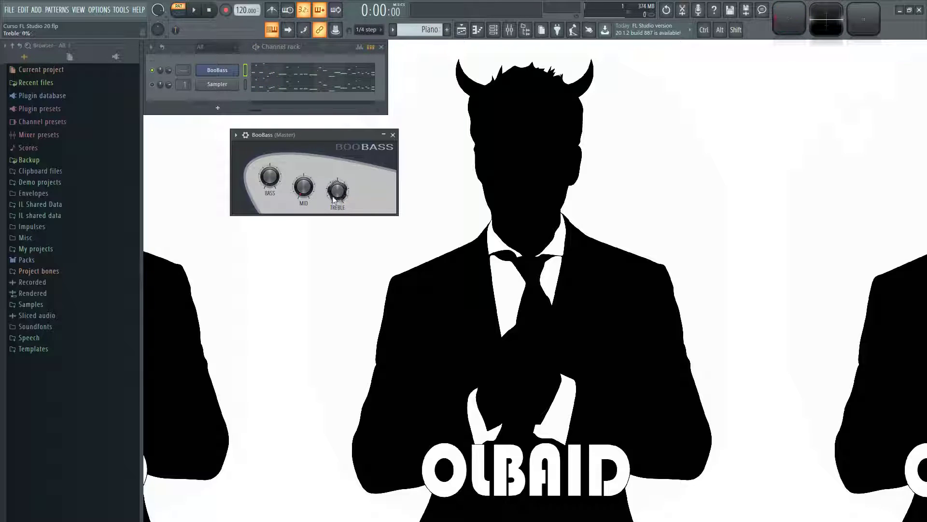
pyautogui.press('space')
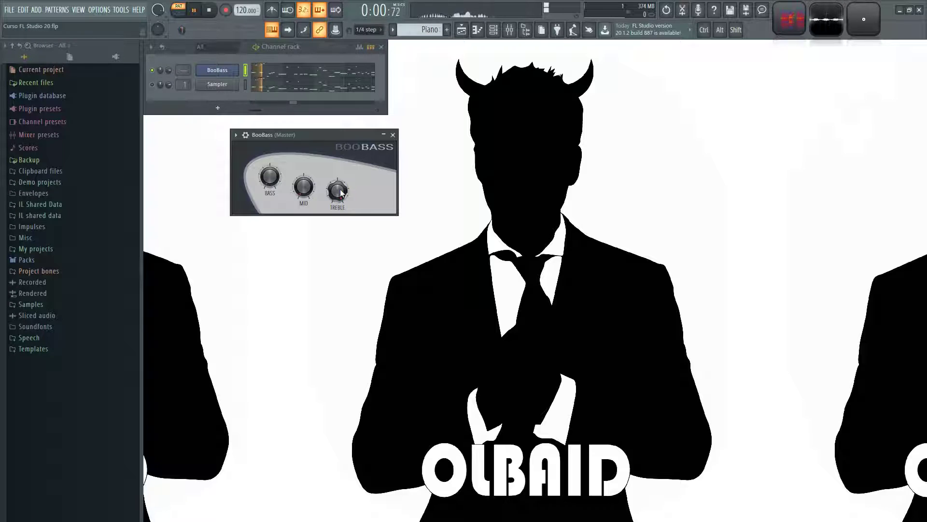
pyautogui.press('space')
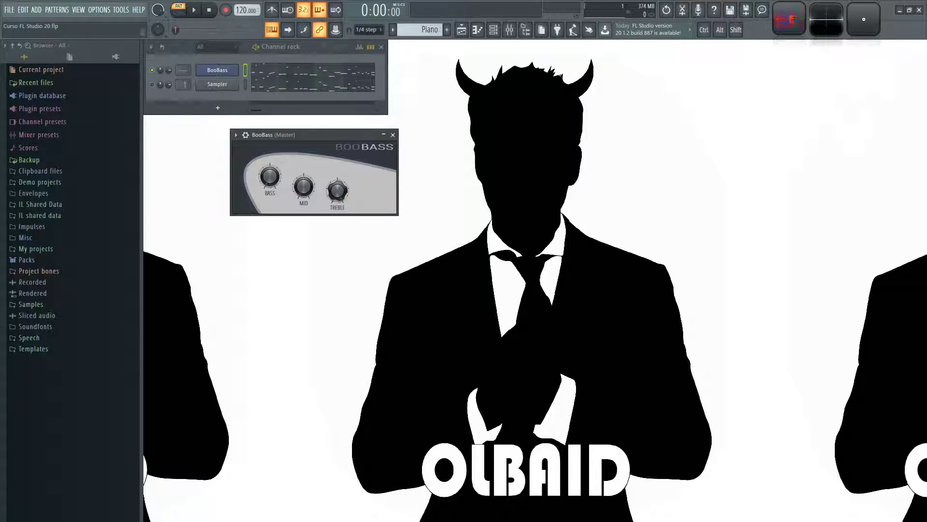
# - Play the pattern repeatedly to compare the BooBass sound at different Bass levels
pyautogui.press('space')
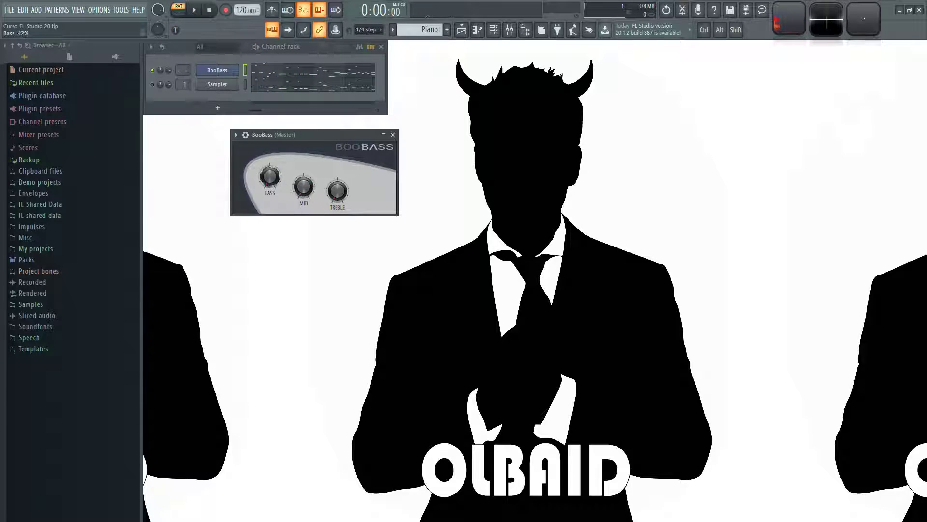
pyautogui.press('space')
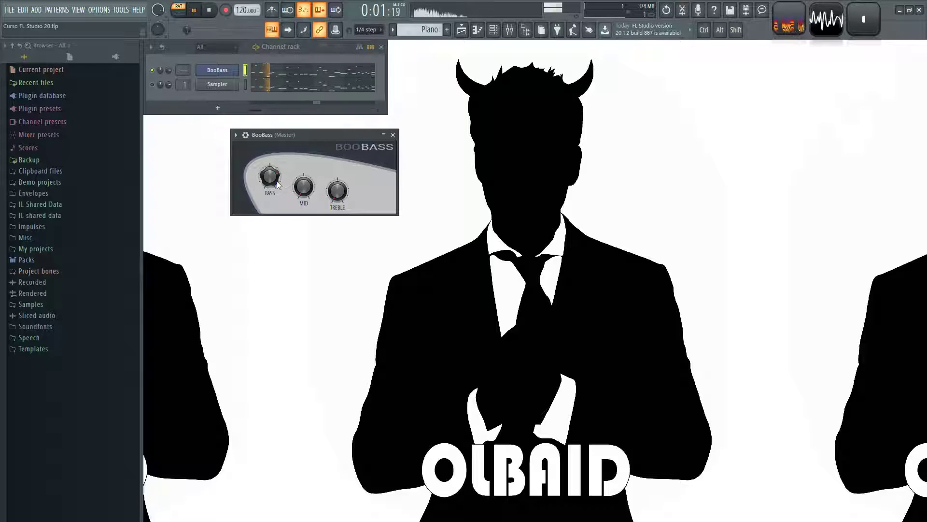
pyautogui.press('space')
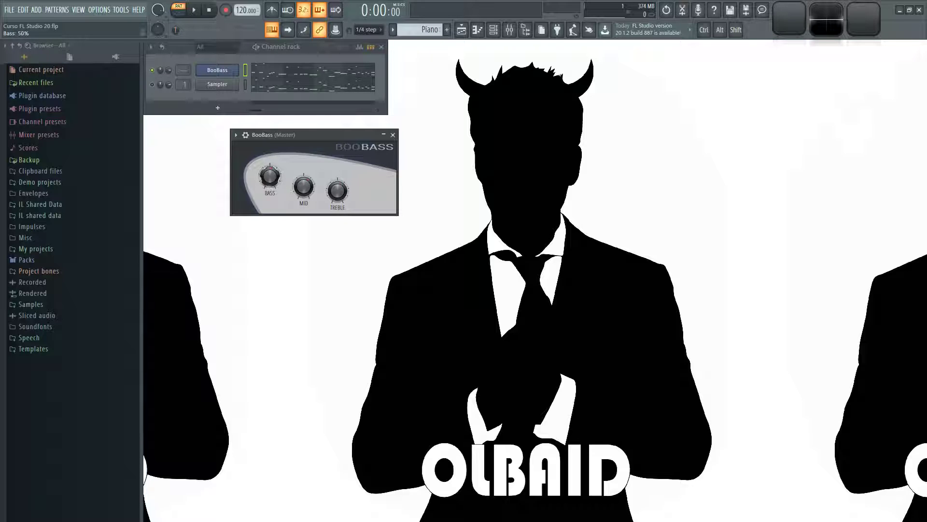
pyautogui.press('space')
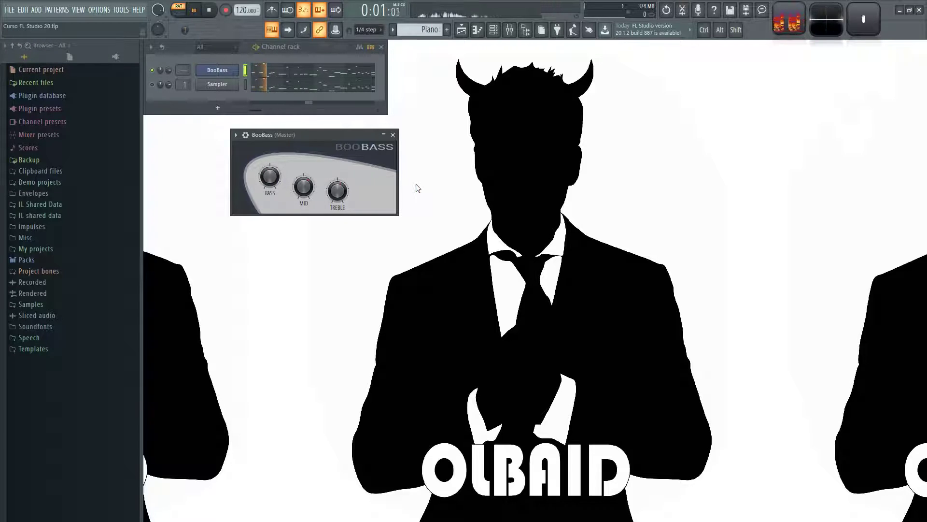
pyautogui.press('space')
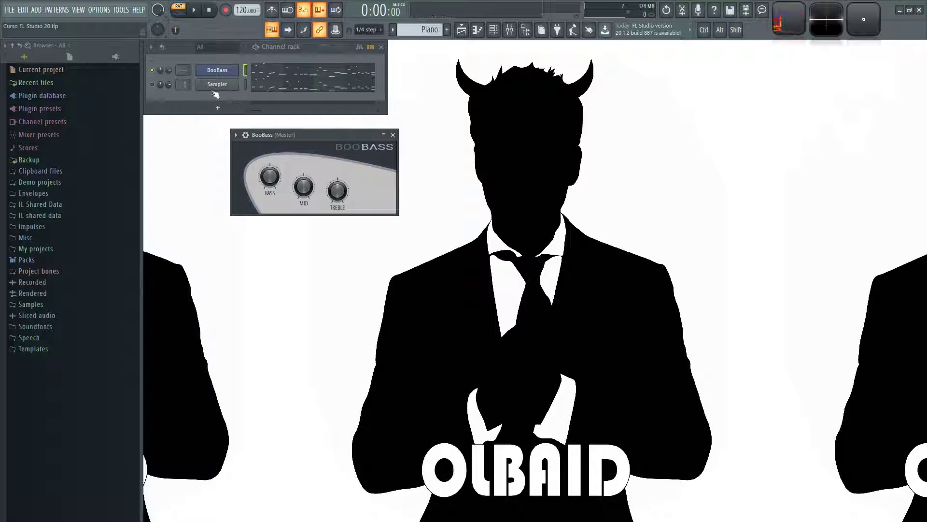
# - Show BooBass's detailed channel settings, open its piano roll and play the first notes
pyautogui.click(245, 134)
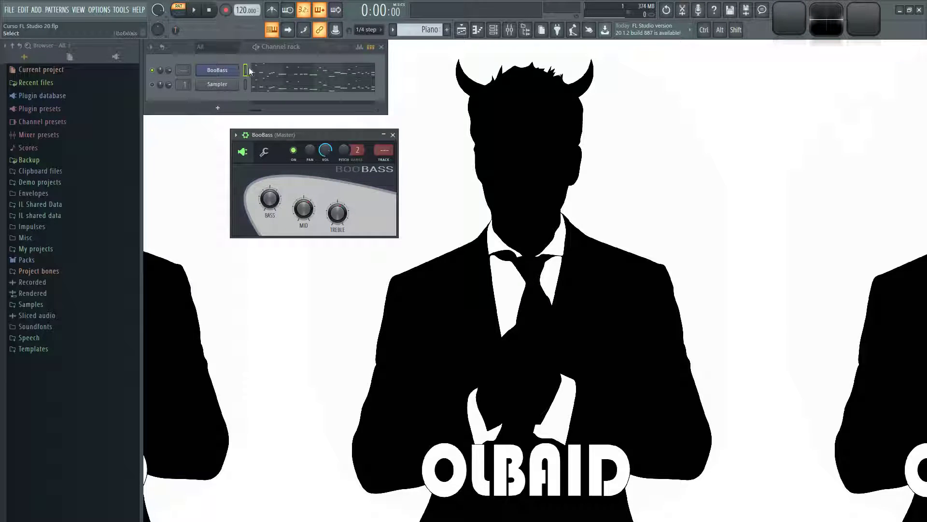
pyautogui.click(269, 73)
pyautogui.scroll(3, 251, 129)
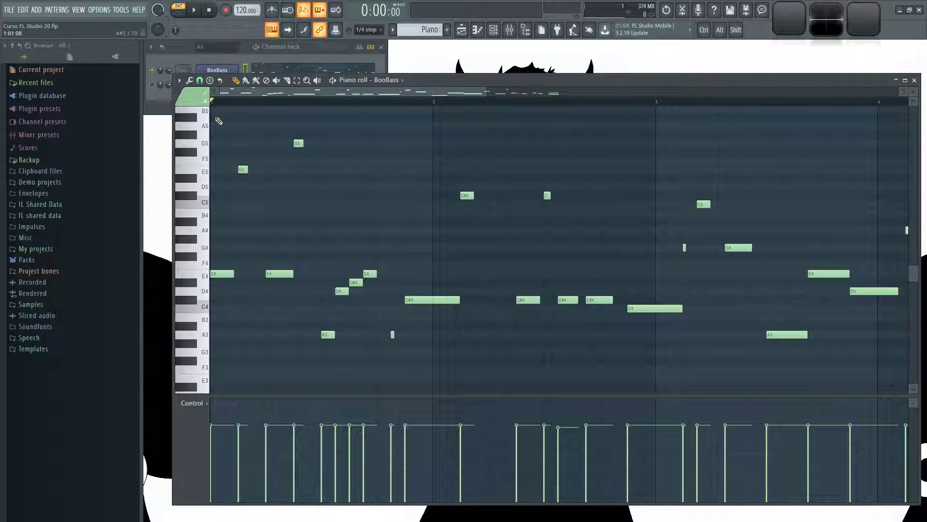
pyautogui.press('space')
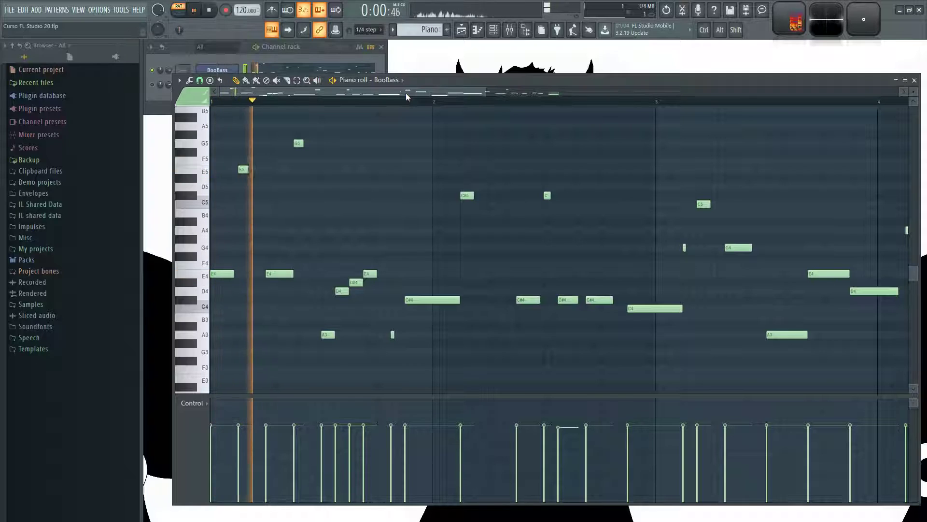
pyautogui.press('space')
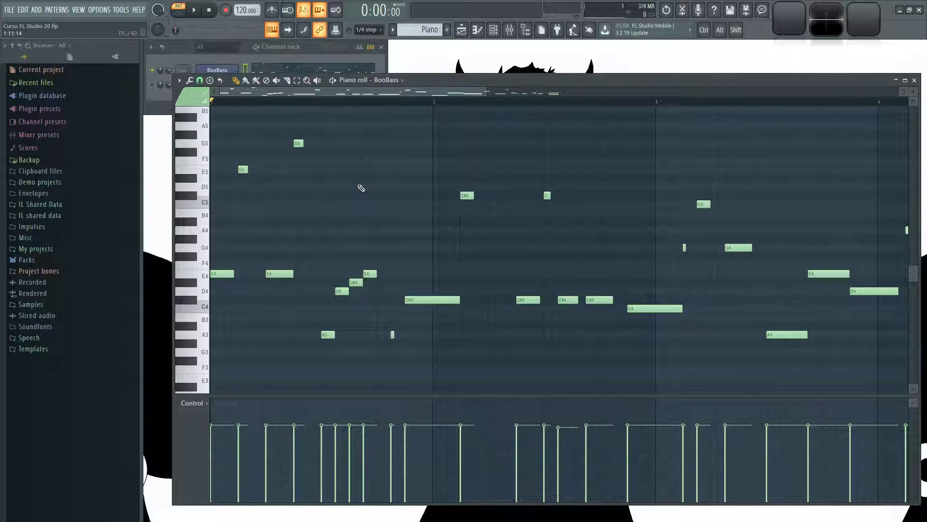
# - Select the piano roll time range from 4:13:00 to 5:01:00 and play it
pyautogui.scroll(-3, 359, 190)
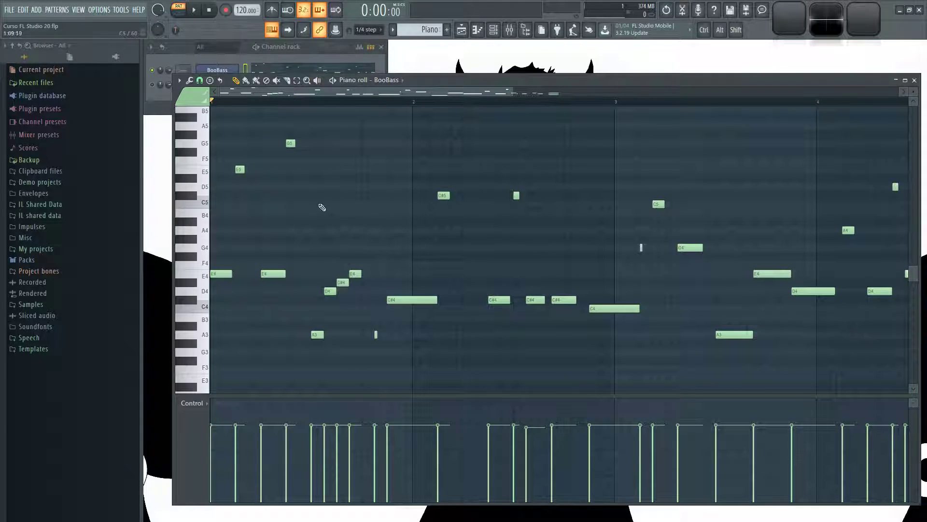
pyautogui.scroll(-3, 270, 207)
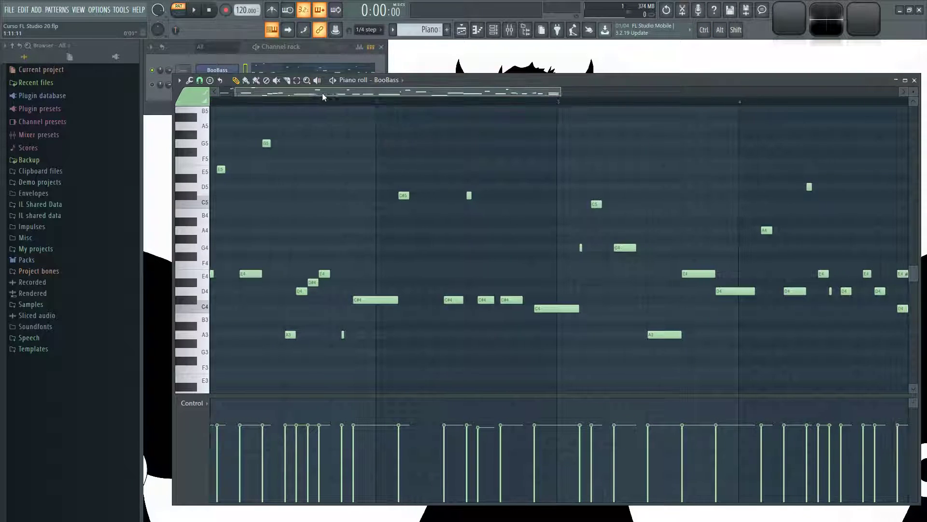
pyautogui.moveTo(325, 102); pyautogui.dragTo(449, 167)
pyautogui.click(456, 102)
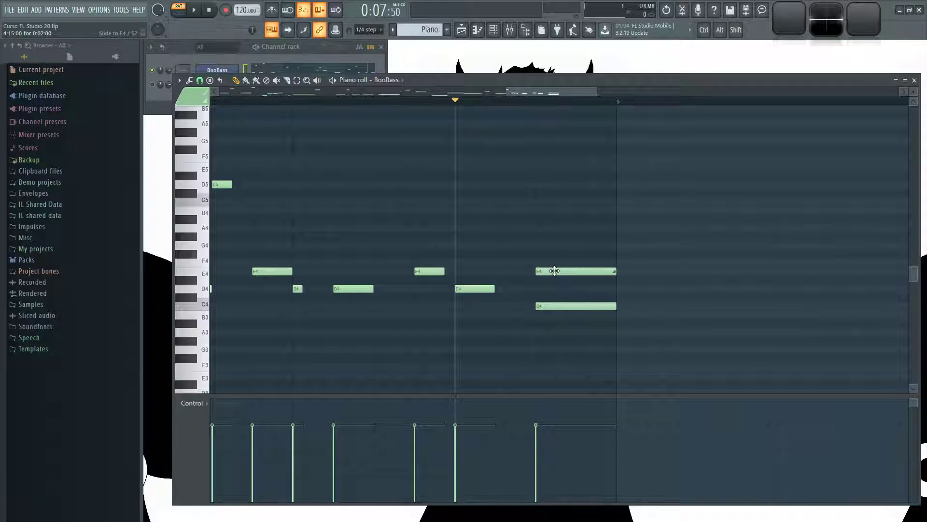
pyautogui.moveTo(456, 104); pyautogui.dragTo(617, 121)
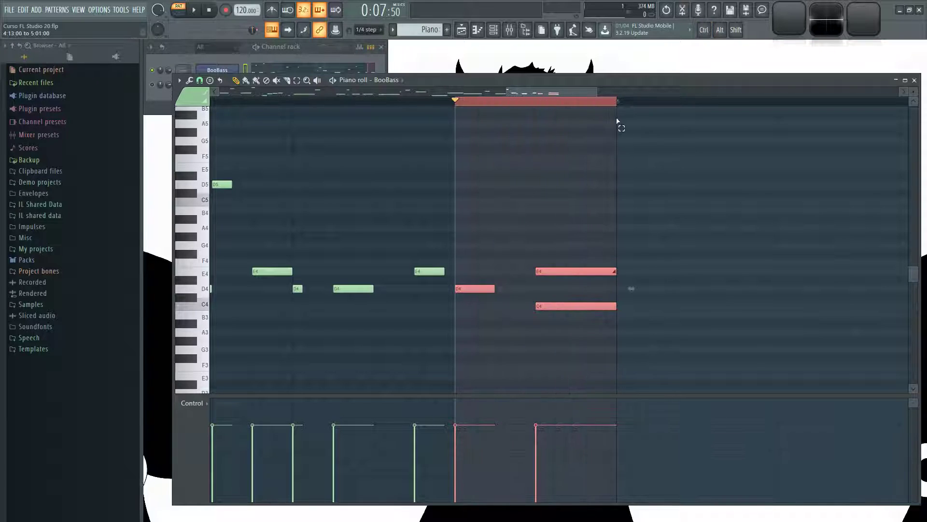
pyautogui.press('space')
# - Mute the D4 note just before the final C4 and E4 pair and play the ending from 4:15:00
pyautogui.click(539, 103)
pyautogui.press('space')
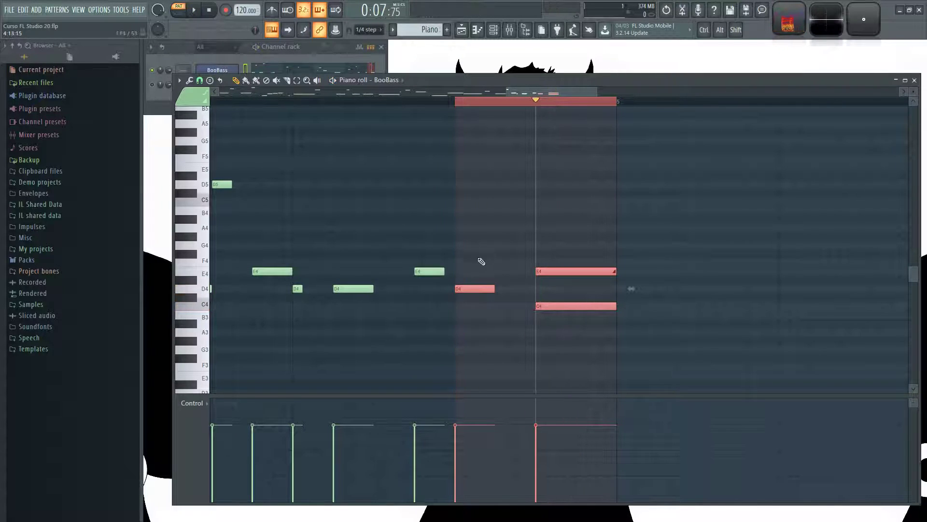
pyautogui.click(473, 277)
pyautogui.press('space')
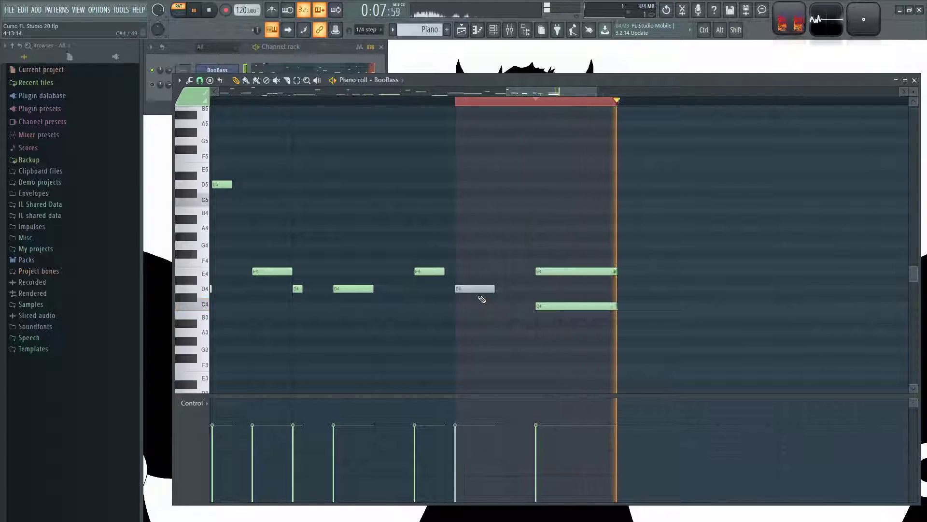
pyautogui.click(552, 306)
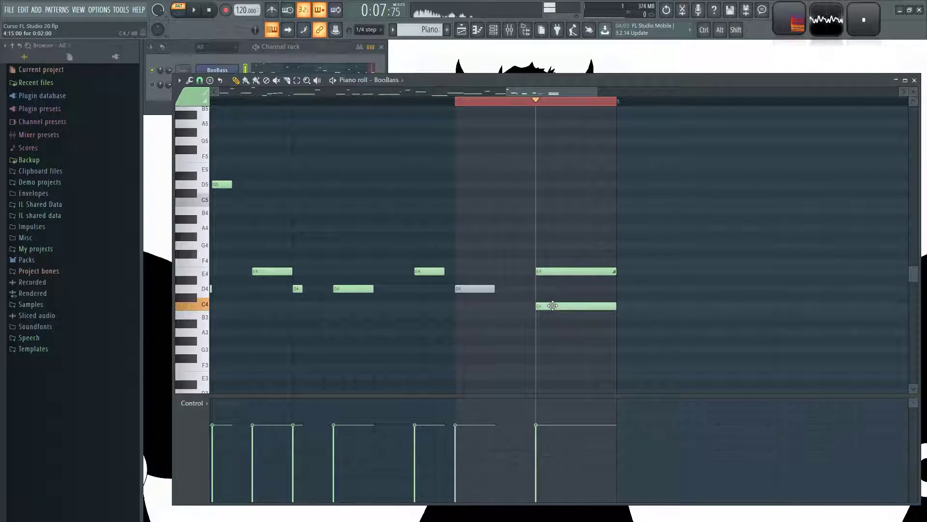
# - Examine the slide option in the final E4 note's properties and play the pattern's ending
pyautogui.doubleClick(563, 269)
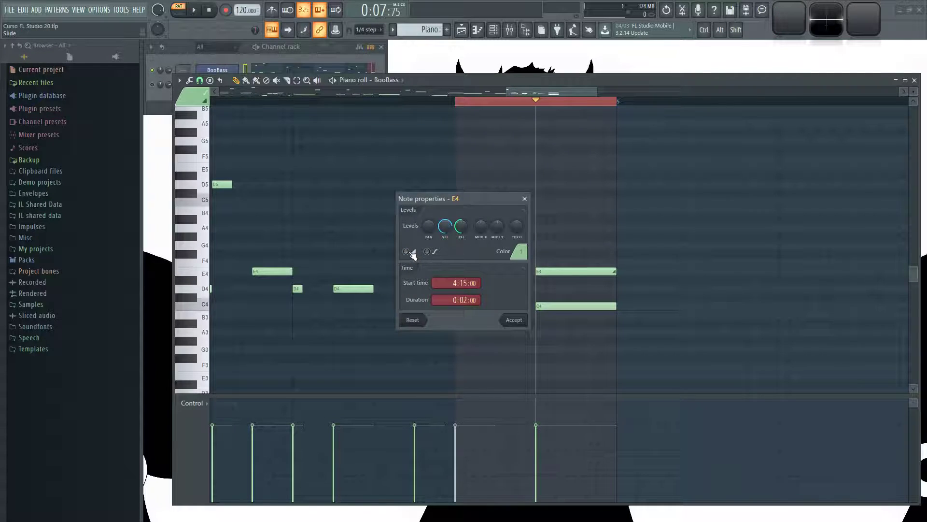
pyautogui.click(515, 319)
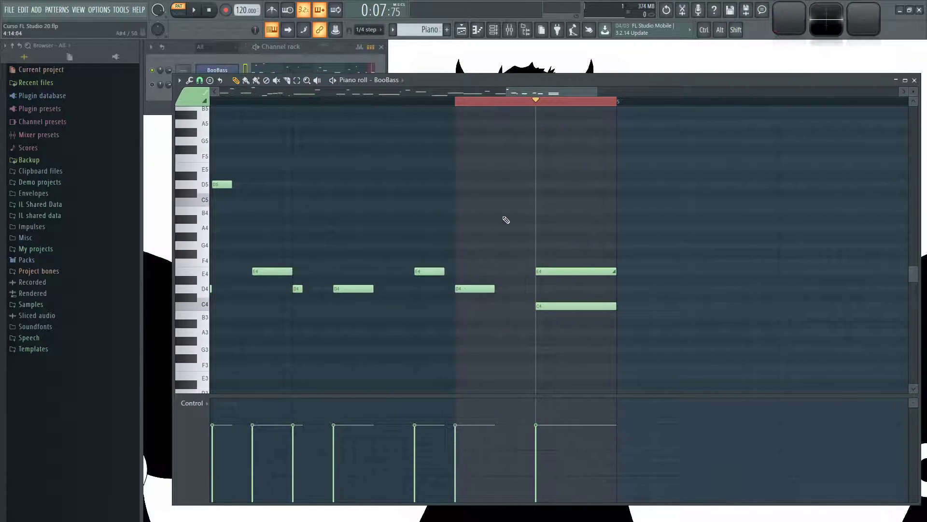
pyautogui.scroll(-5, 503, 223)
pyautogui.press('space')
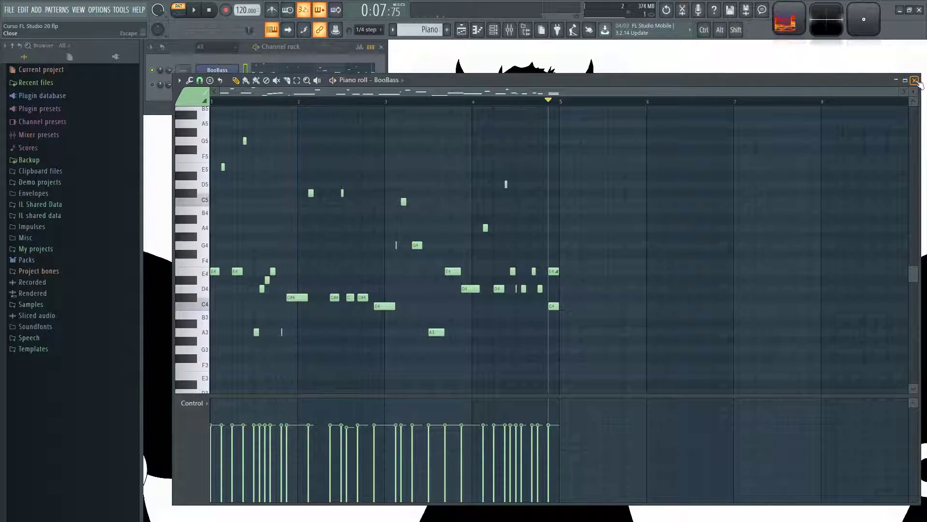
# - Close the piano roll and BooBass windows and expand the Packs folder in the browser
pyautogui.click(915, 80)
pyautogui.click(394, 134)
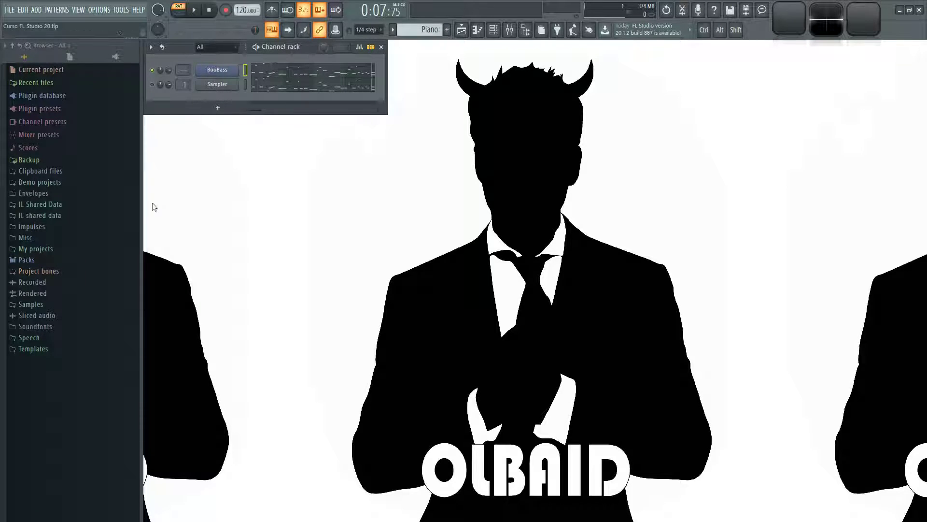
pyautogui.click(27, 260)
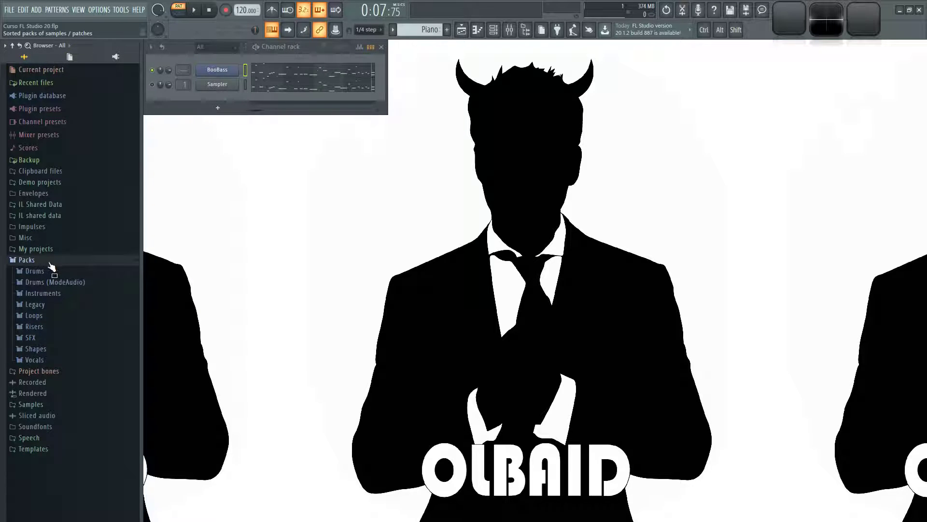
# - Add the Acoustic bass preset from the Instruments pack's Bass folder as a new channel below the Sampler
pyautogui.click(42, 293)
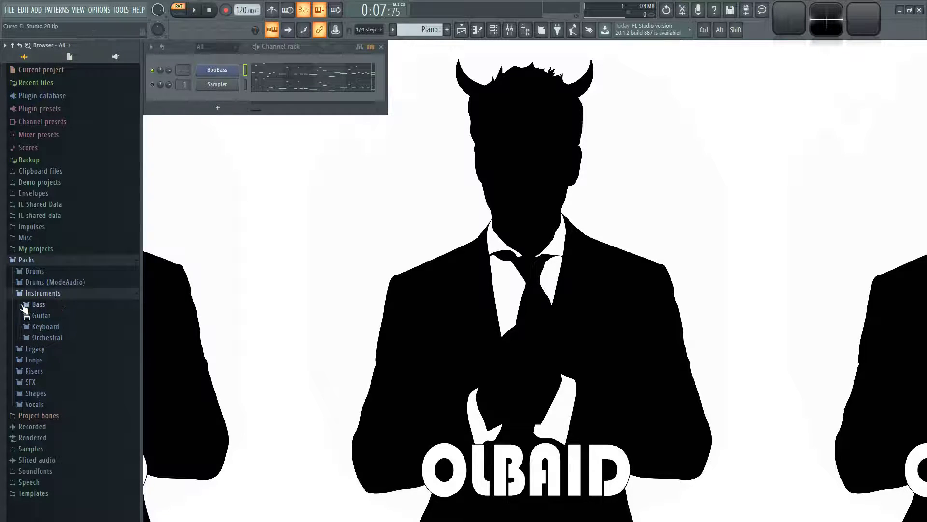
pyautogui.click(39, 304)
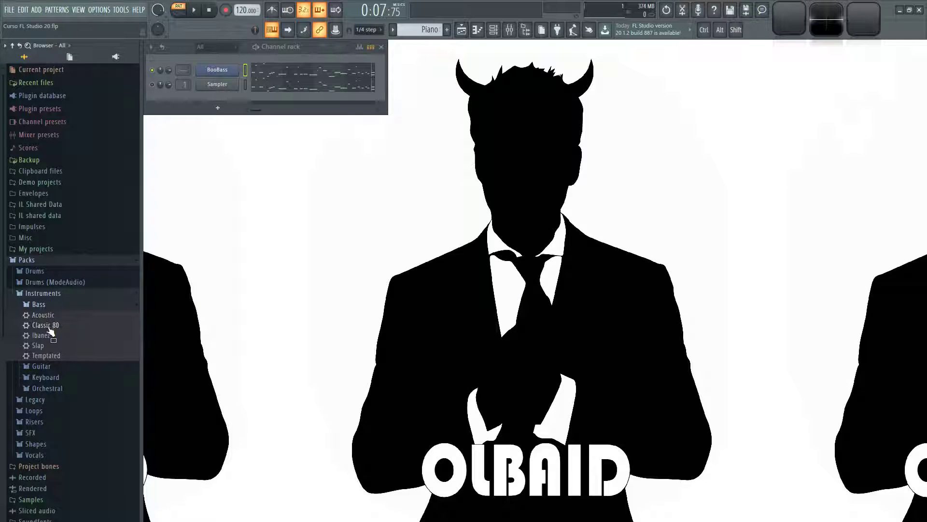
pyautogui.moveTo(51, 331); pyautogui.dragTo(193, 112)
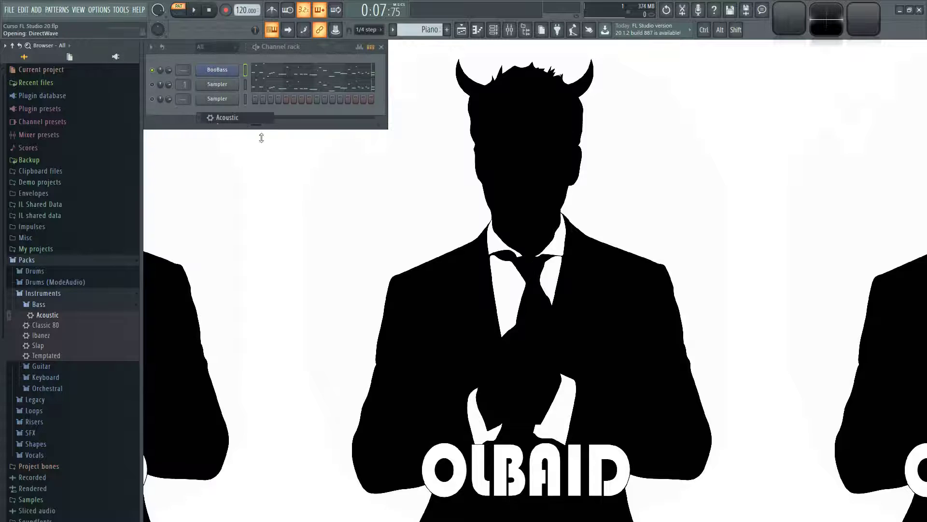
# - Paste the copied melody into the Acoustic channel, solo it and audition it through playback and DirectWave's keyboard
pyautogui.click(245, 97)
pyautogui.hotkey('ctrl', 'v')
pyautogui.keyDown('ctrl'); pyautogui.click(152, 100); pyautogui.keyUp('ctrl')
pyautogui.press('space')
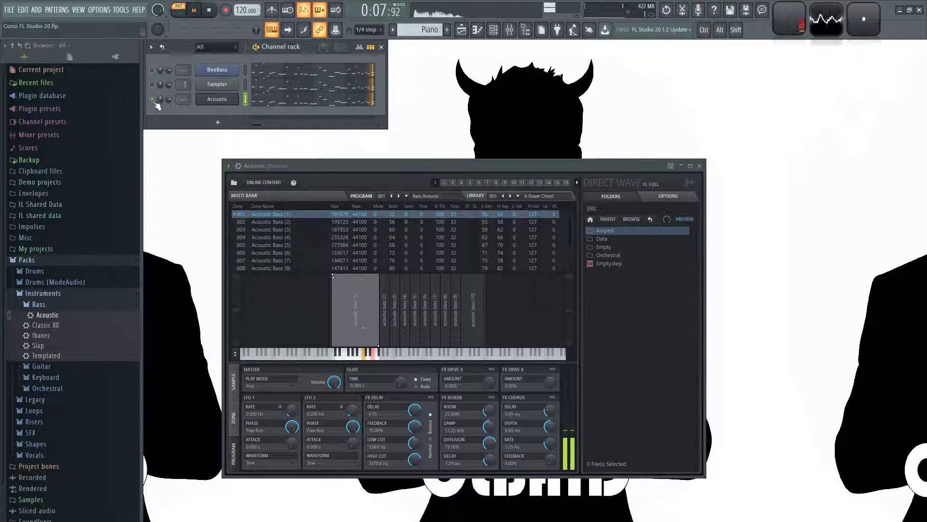
pyautogui.press('space')
pyautogui.click(425, 359)
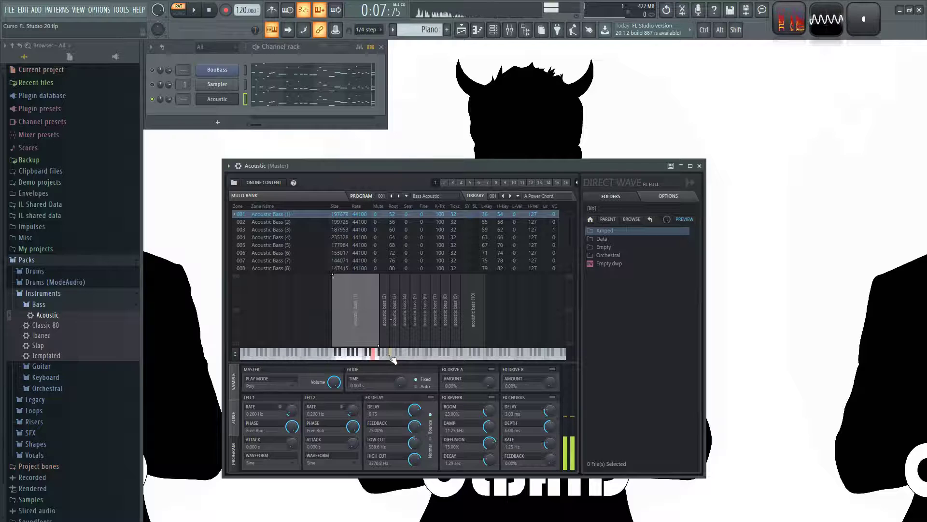
# - Transpose all of the Acoustic channel's notes up one octave during playback, then deselect them and close the piano roll
pyautogui.press('space')
pyautogui.click(264, 97)
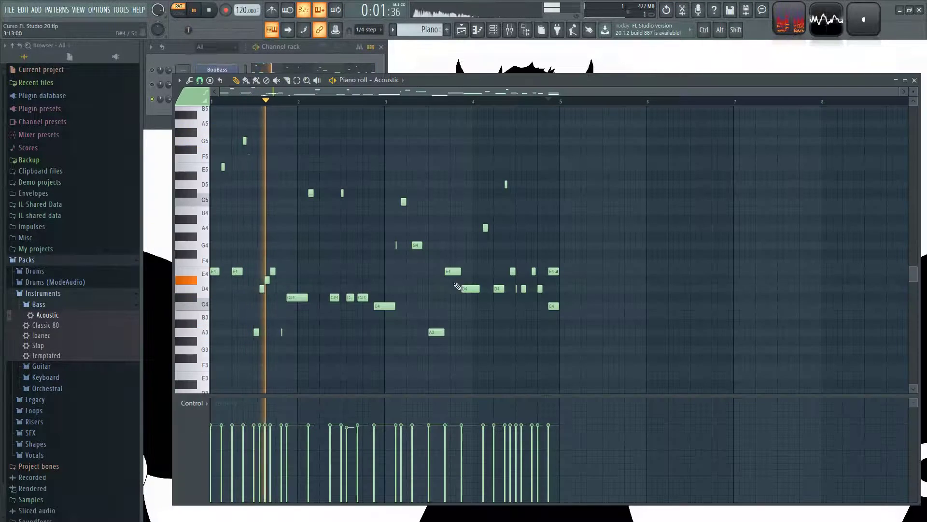
pyautogui.hotkey('ctrl', 'a')
pyautogui.hotkey('ctrl', 'Up')
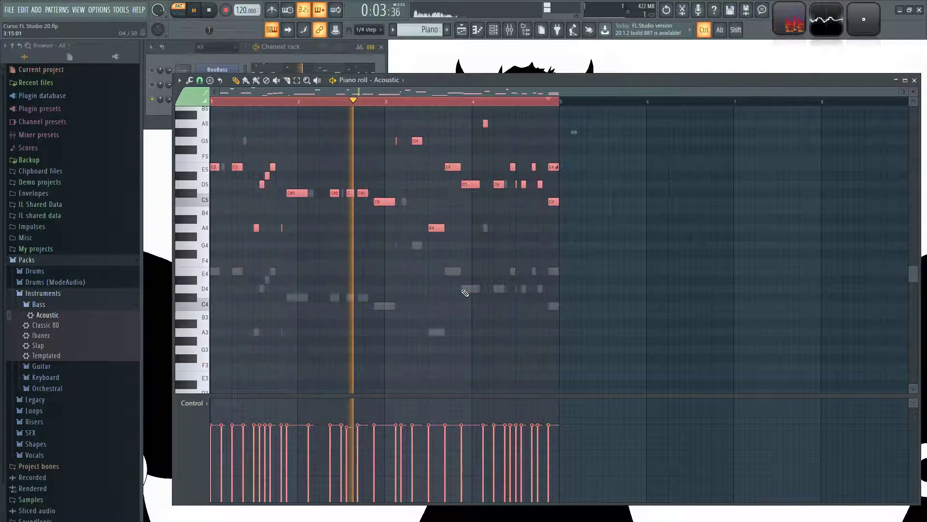
pyautogui.hotkey('ctrl', 'd')
pyautogui.scroll(3, 714, 251)
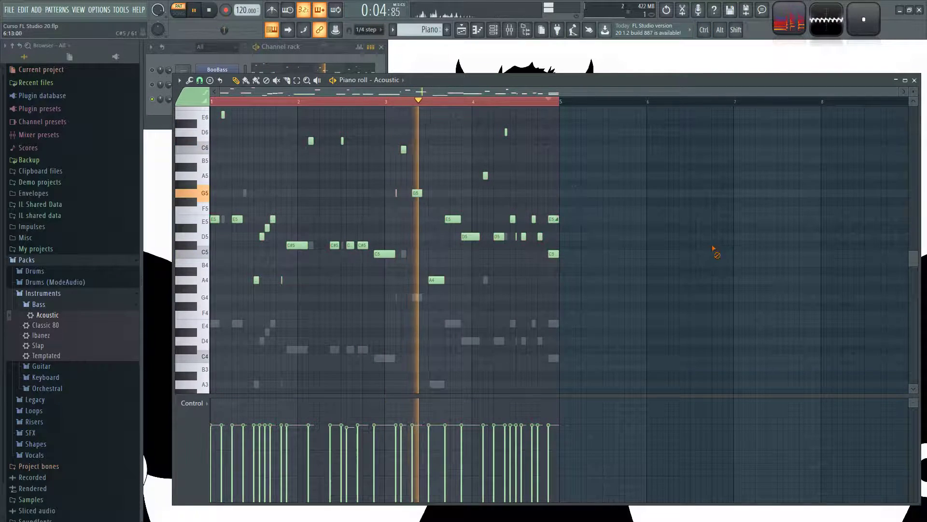
pyautogui.click(915, 81)
pyautogui.press('space')
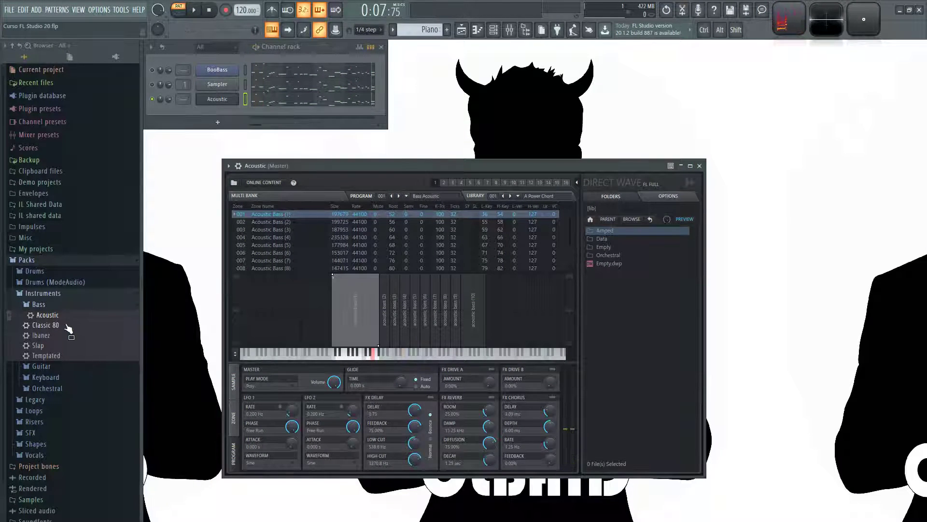
# - Add the Ibanez bass preset as a new channel with the copied melody and play it solo
pyautogui.moveTo(47, 339); pyautogui.dragTo(227, 121)
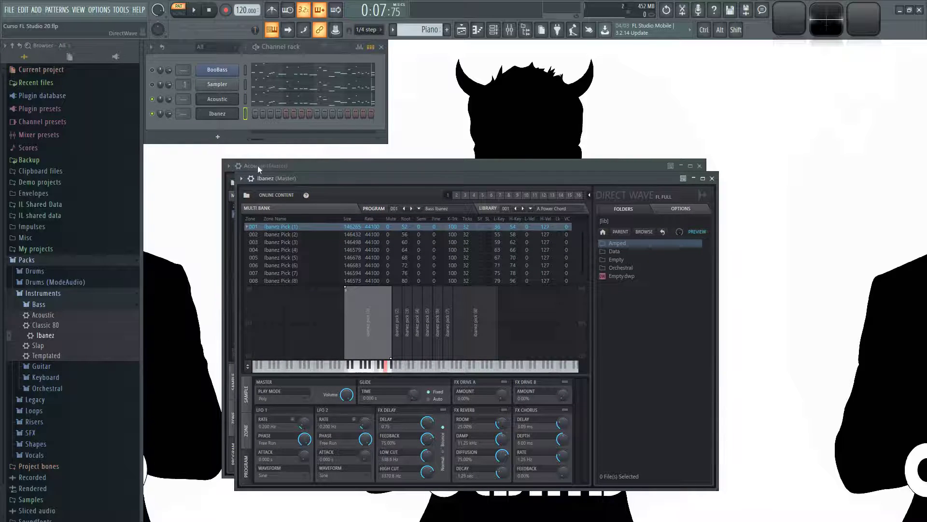
pyautogui.hotkey('ctrl', 'v')
pyautogui.rightClick(153, 114)
pyautogui.press('space')
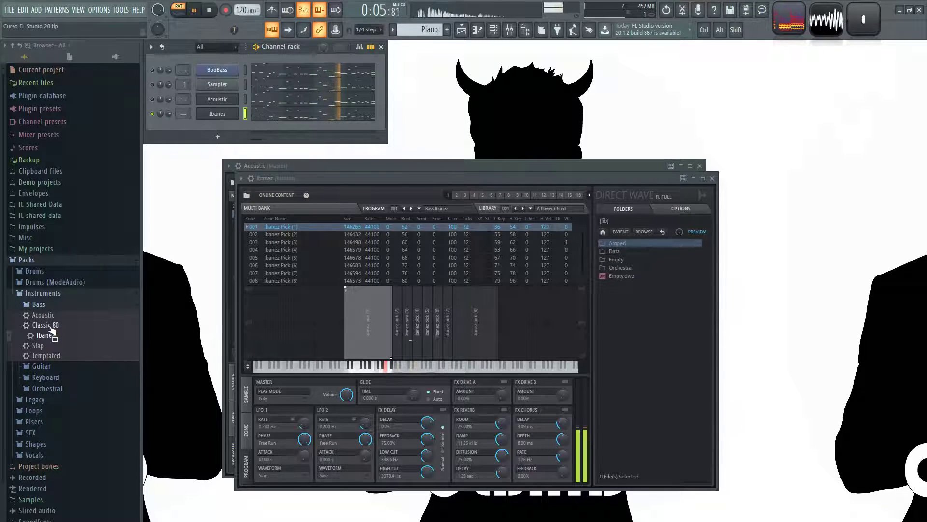
pyautogui.press('space')
# - Add the Classic 80 bass preset as a new channel with the copied melody and play it solo
pyautogui.moveTo(50, 331); pyautogui.dragTo(227, 130)
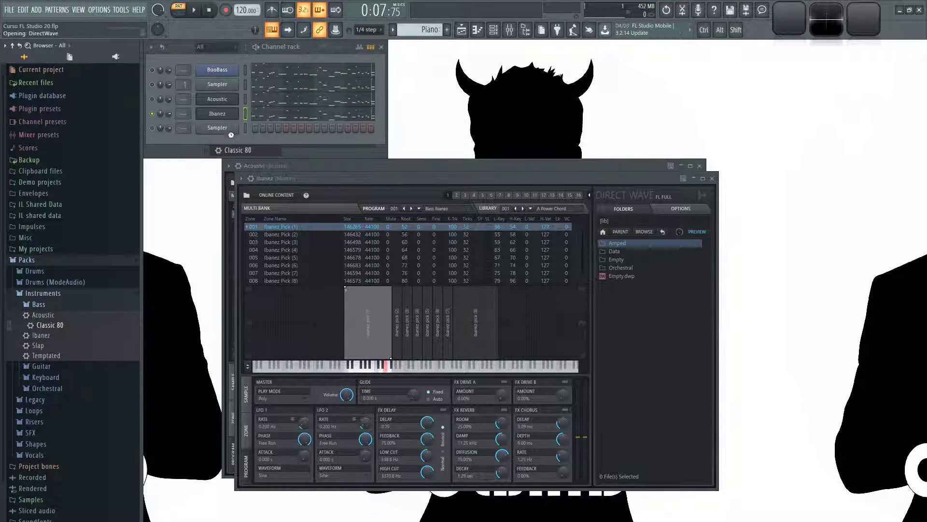
pyautogui.moveTo(353, 95); pyautogui.dragTo(521, 106)
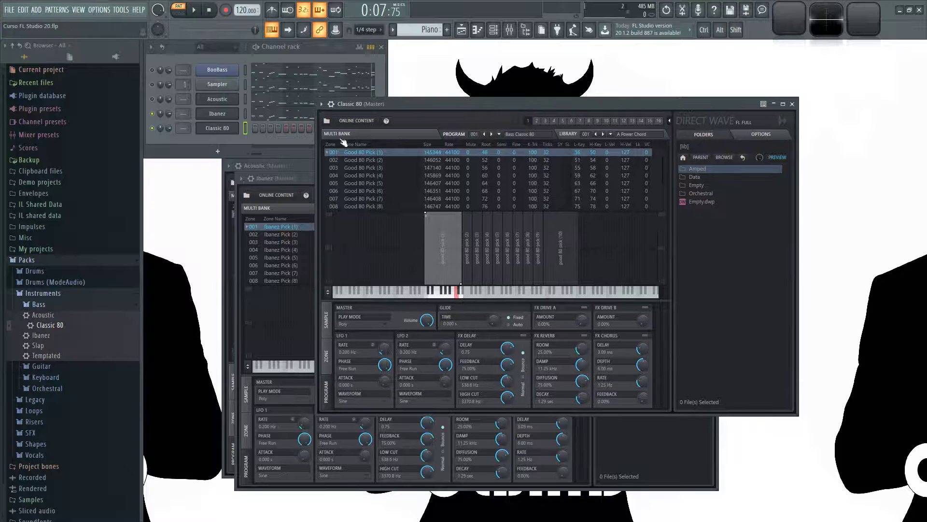
pyautogui.click(247, 112)
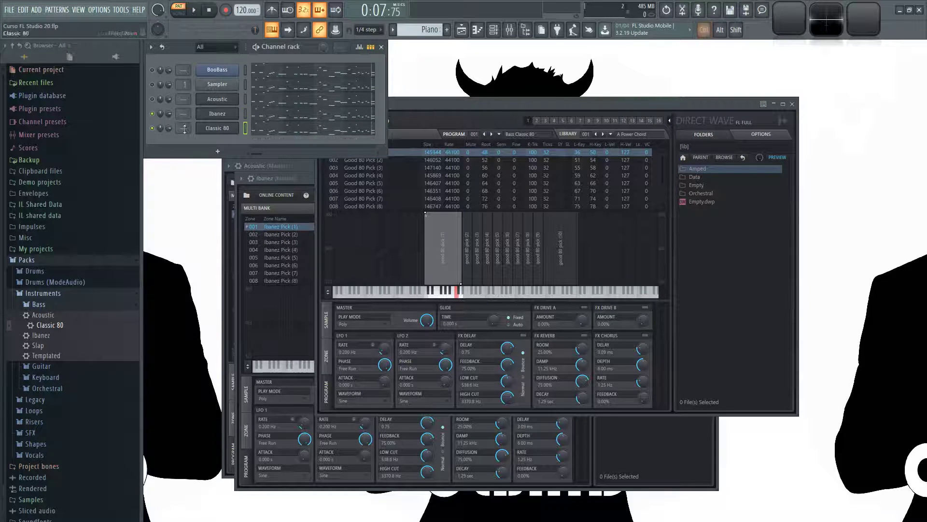
pyautogui.rightClick(154, 129)
pyautogui.press('space')
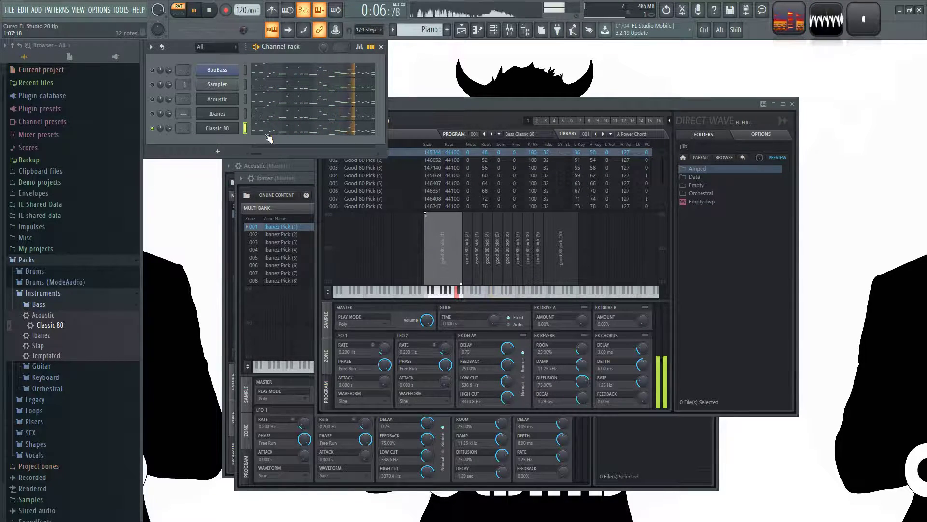
# - Unmute the Ibanez channel and play it together with Classic 80
pyautogui.hotkey('ctrl', 'space')
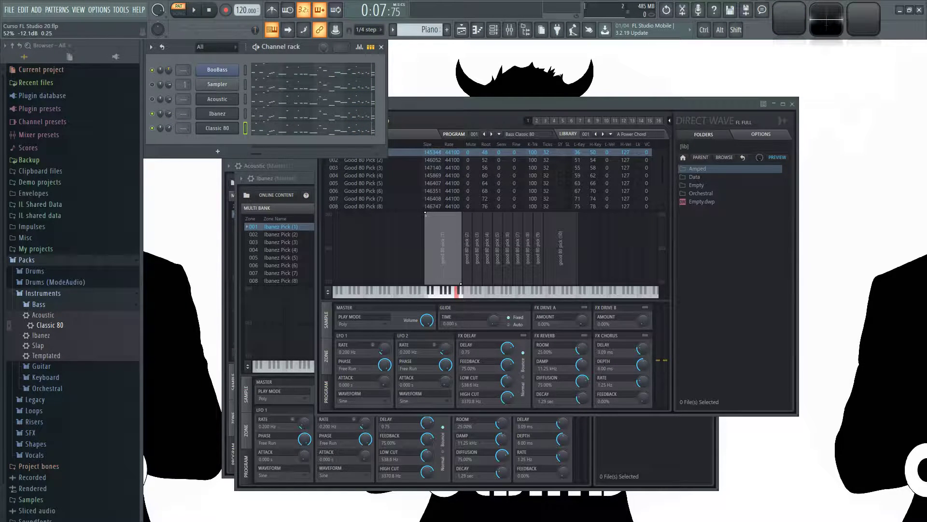
pyautogui.hotkey('ctrl', 'space')
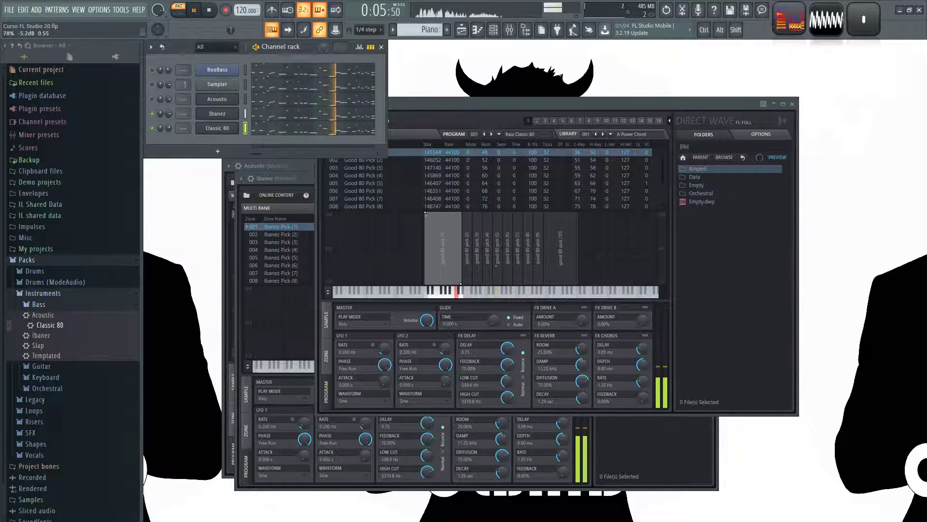
pyautogui.press('space')
# - Close the Classic 80, Ibanez and Acoustic windows and reopen the BooBass window, placing it below the Channel rack
pyautogui.moveTo(441, 103); pyautogui.dragTo(422, 108)
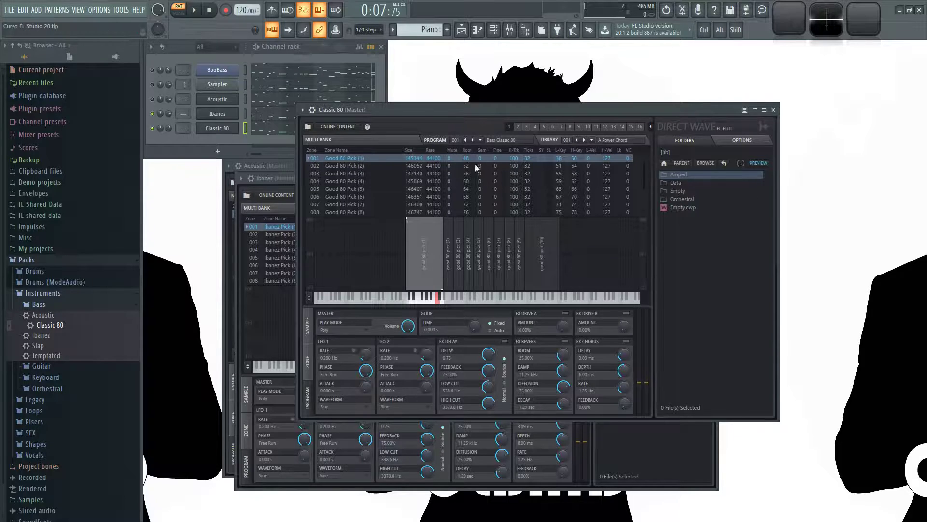
pyautogui.click(773, 109)
pyautogui.click(714, 178)
pyautogui.click(700, 166)
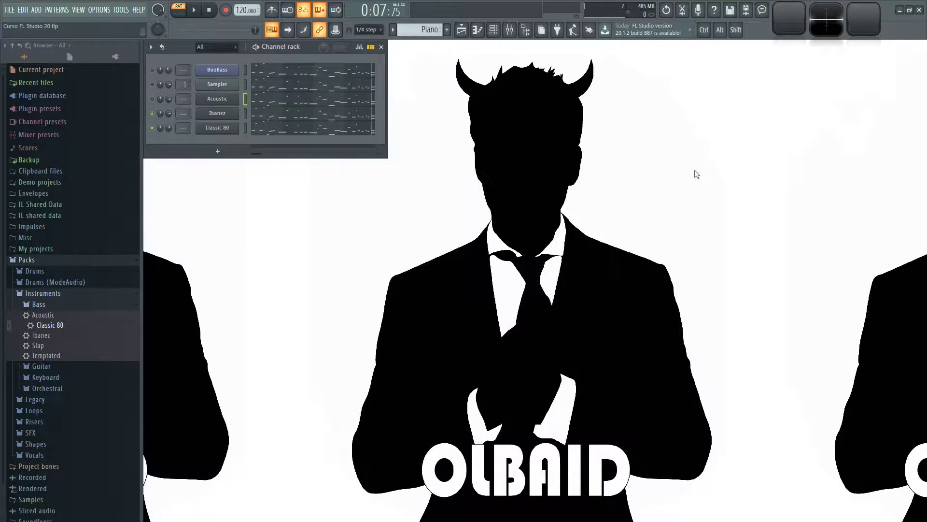
pyautogui.click(218, 70)
pyautogui.moveTo(302, 138); pyautogui.dragTo(300, 183)
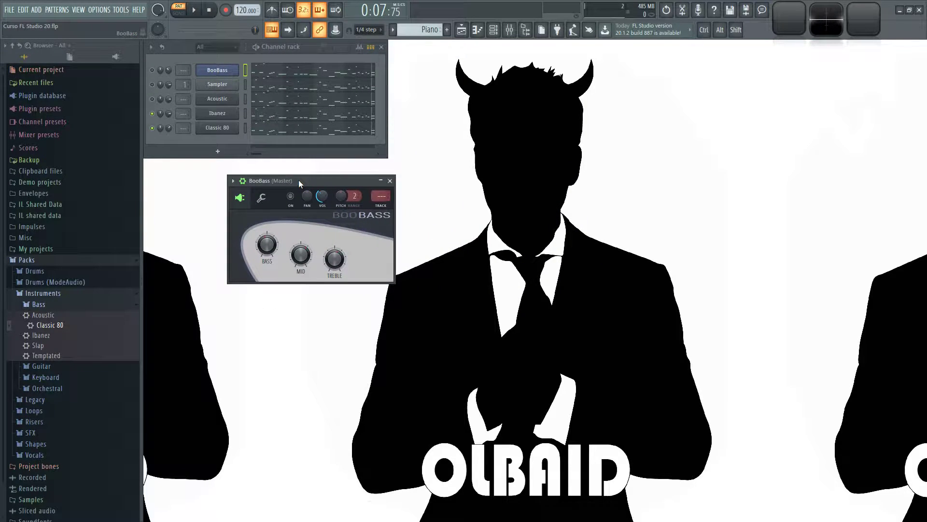